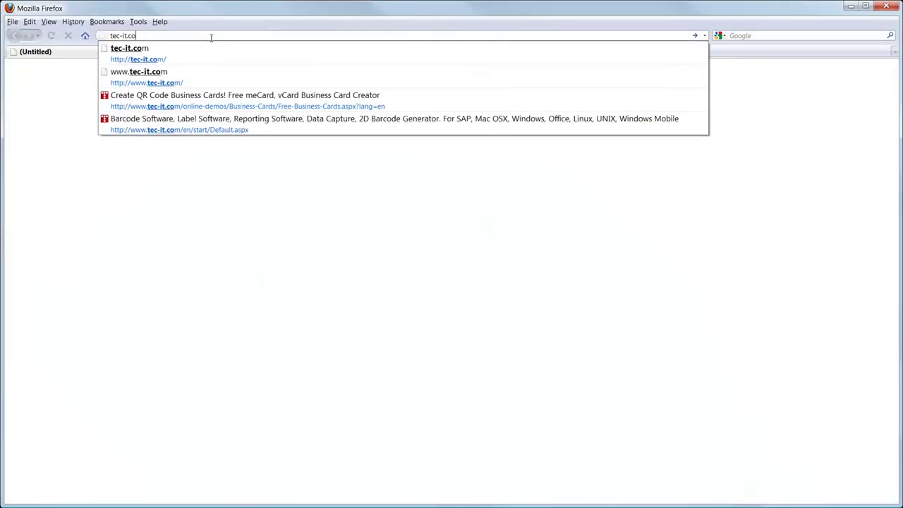
Go to tec-it.com and follow the QR Code Business Cards link.
text(m)
key(Return)
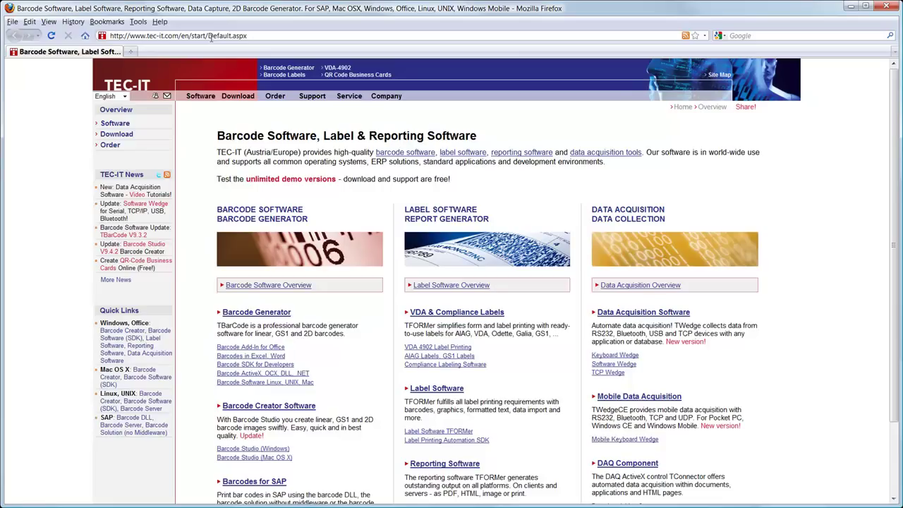
click(389, 76)
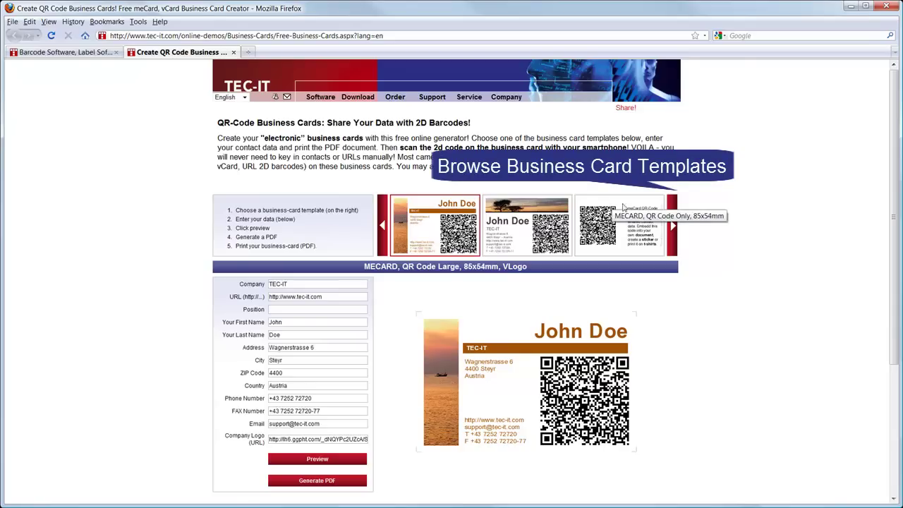
Page the template carousel forward twice and pick the blue John Doe vCard template.
click(672, 225)
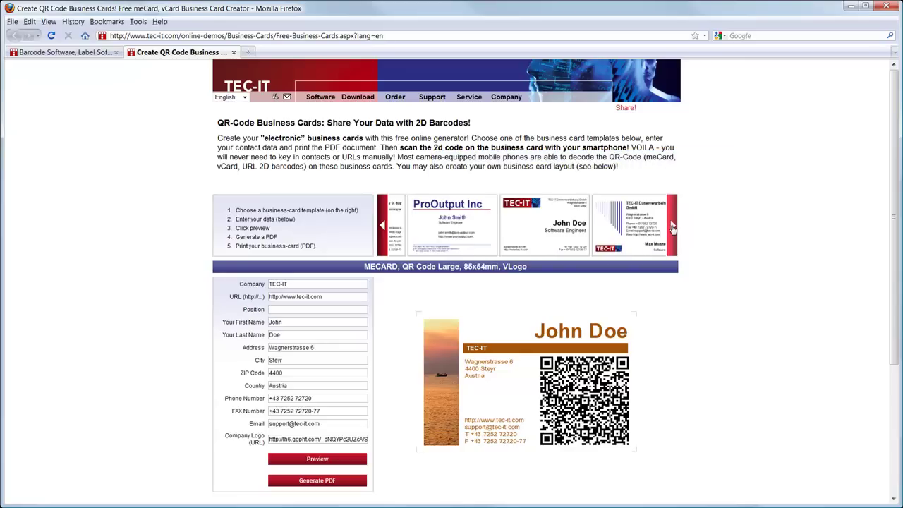
click(672, 225)
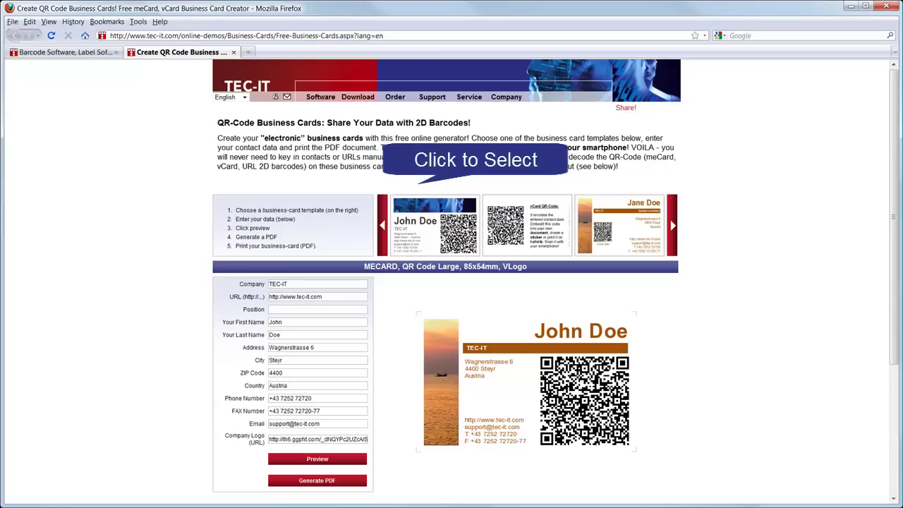
click(448, 220)
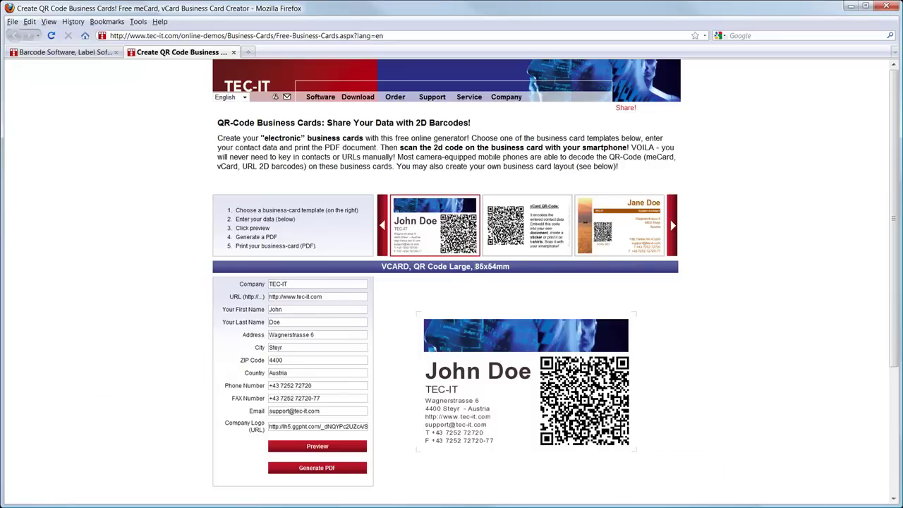
drag(475, 267, 509, 266)
drag(413, 267, 447, 267)
drag(382, 267, 409, 267)
Try the Harry D. Bug URL card template.
click(382, 226)
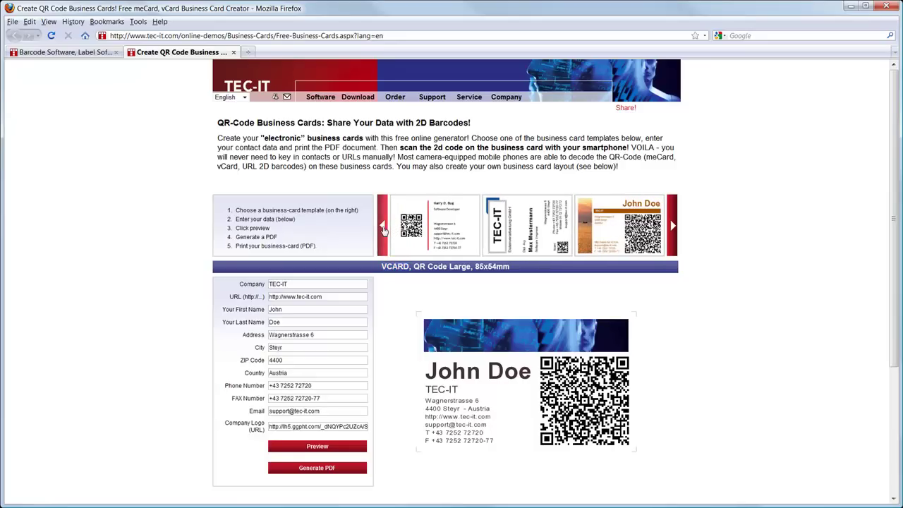
click(421, 238)
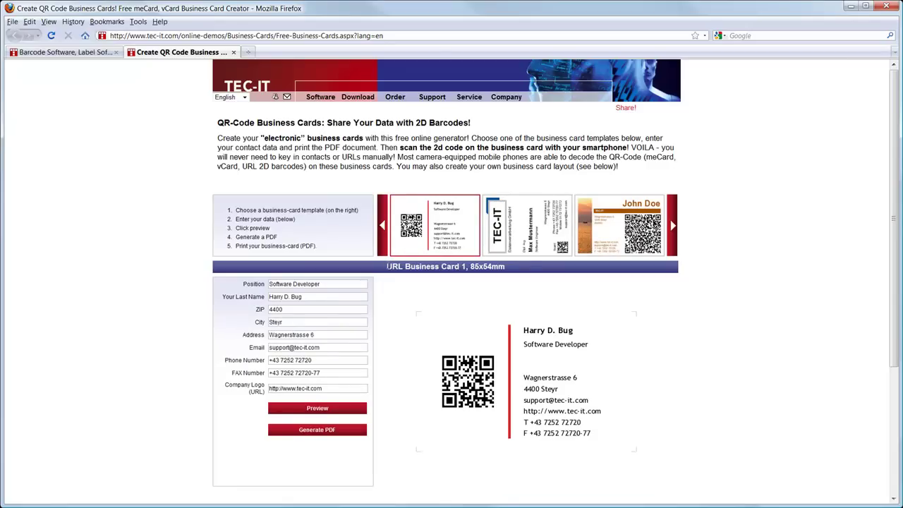
drag(387, 266, 402, 267)
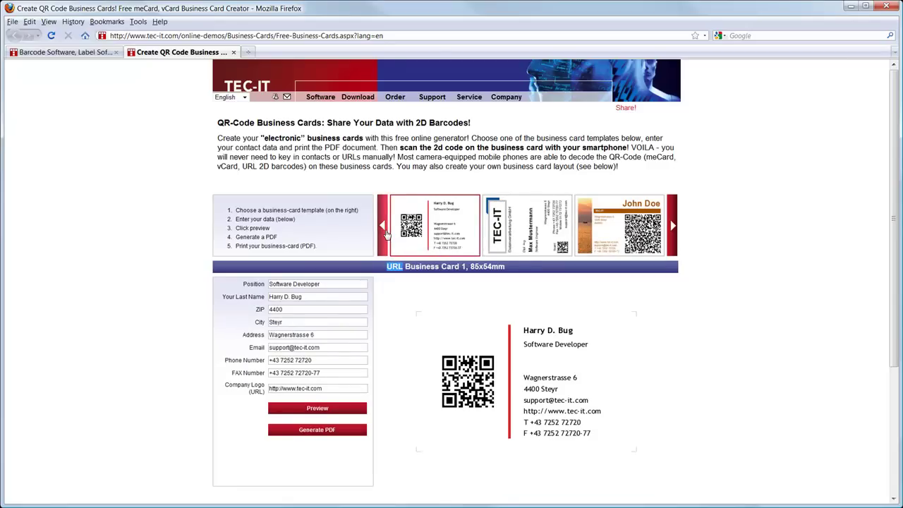
Select the sunset John Doe MECARD large-QR VLogo template.
click(386, 235)
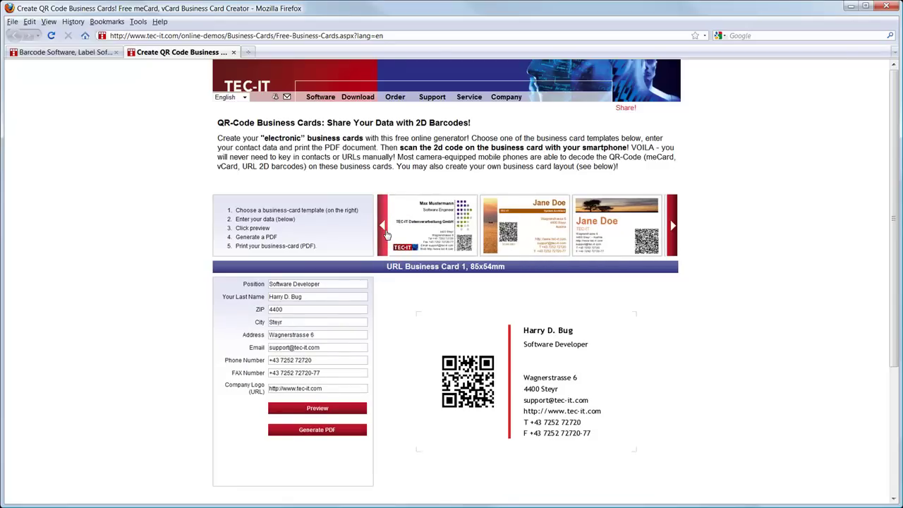
click(386, 235)
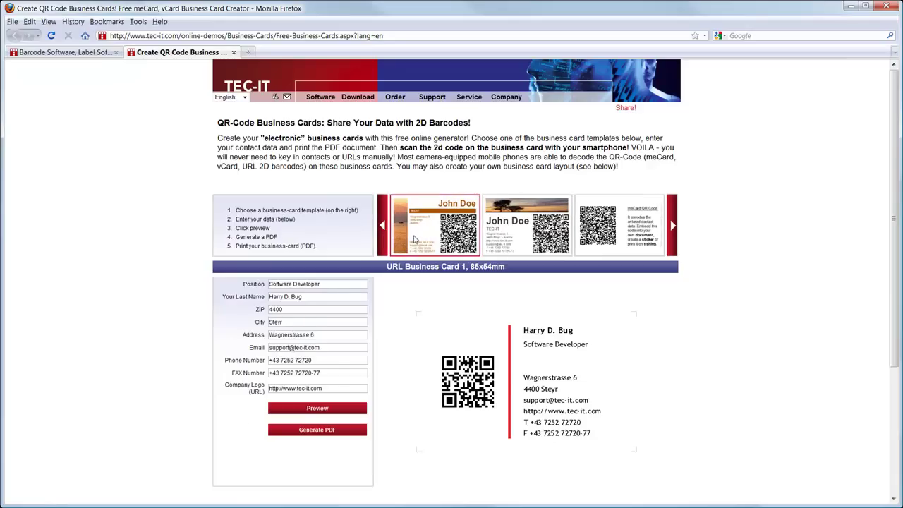
click(415, 240)
drag(398, 266, 365, 262)
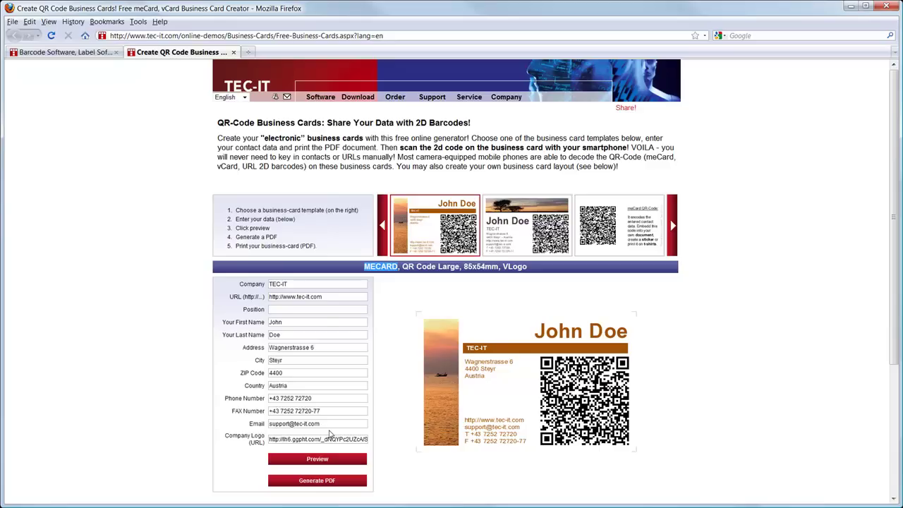
click(320, 285)
text(GmbH)
key(Tab)
key(Tab)
text(Sales)
key(Tab)
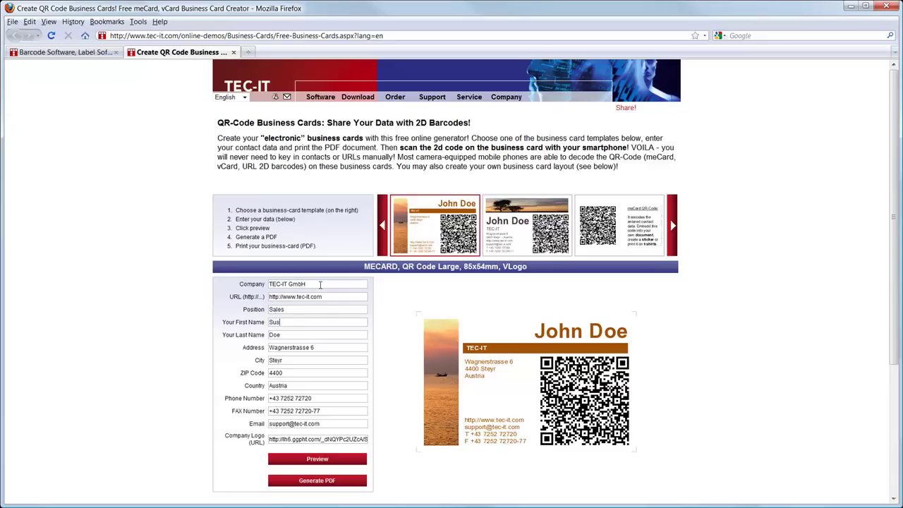
key(Tab)
key(Tab)
key(Tab)
key(Tab)
key(Tab)
key(Tab)
key(Tab)
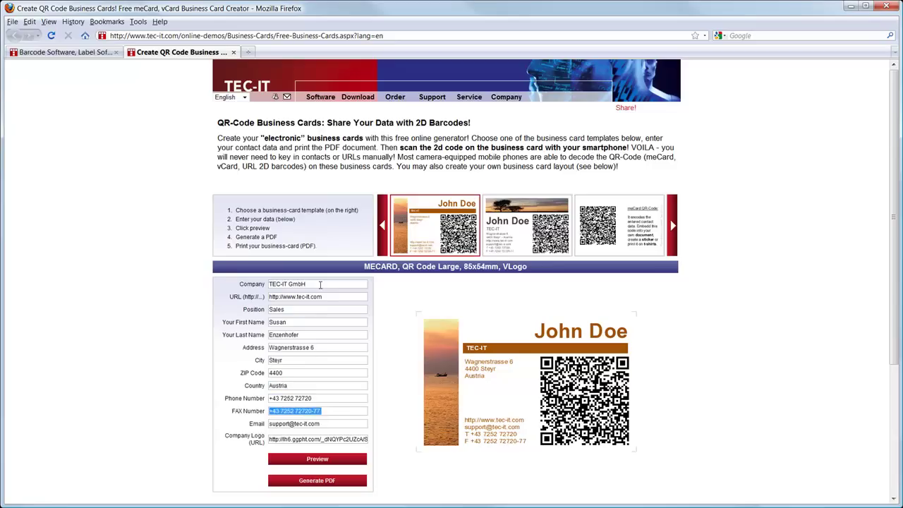
key(Tab)
key(Home)
key(ctrl+shift+Right)
text(s)
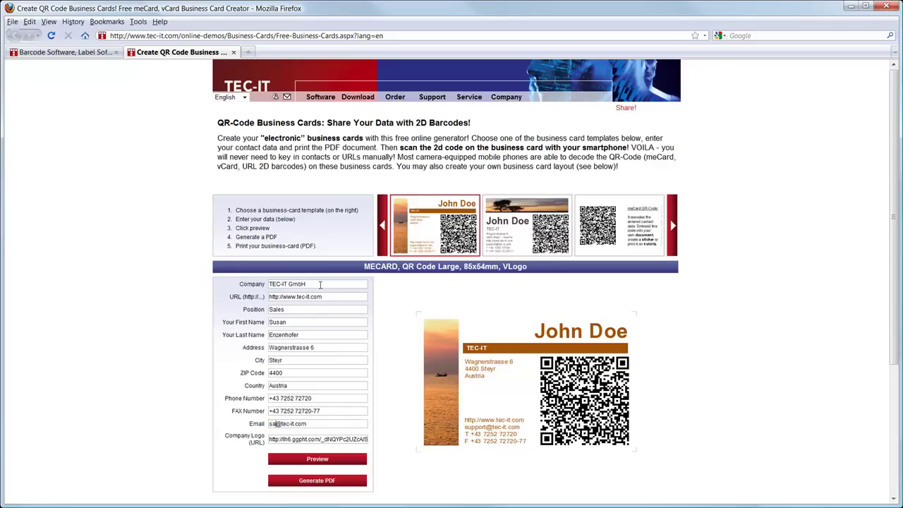
text(ales)
click(270, 439)
drag(280, 439, 398, 438)
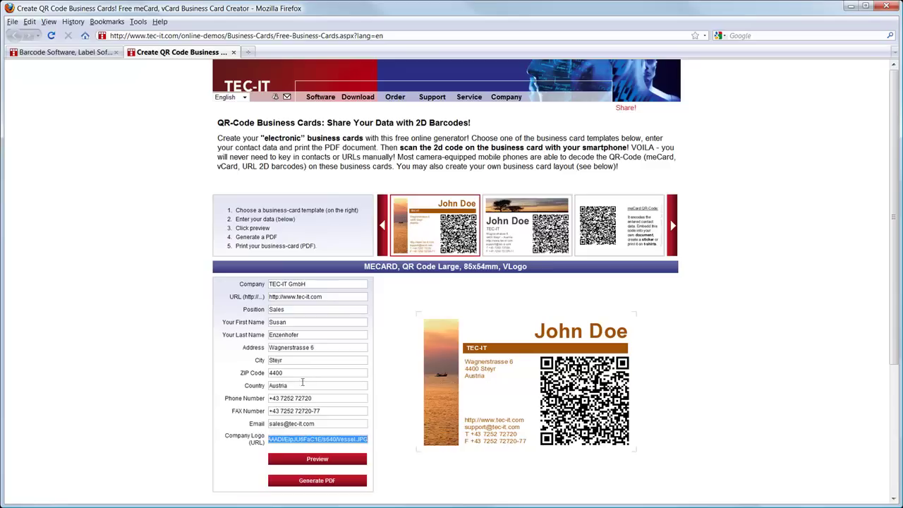
click(327, 464)
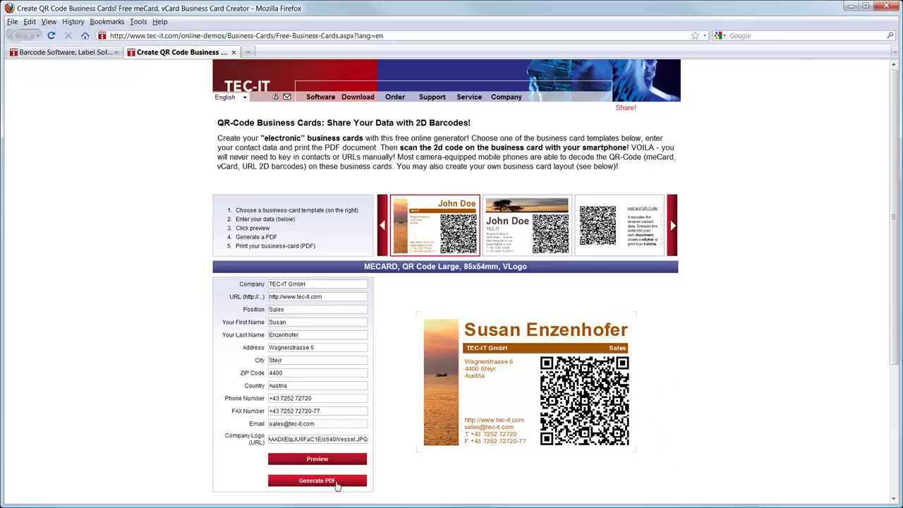
click(337, 483)
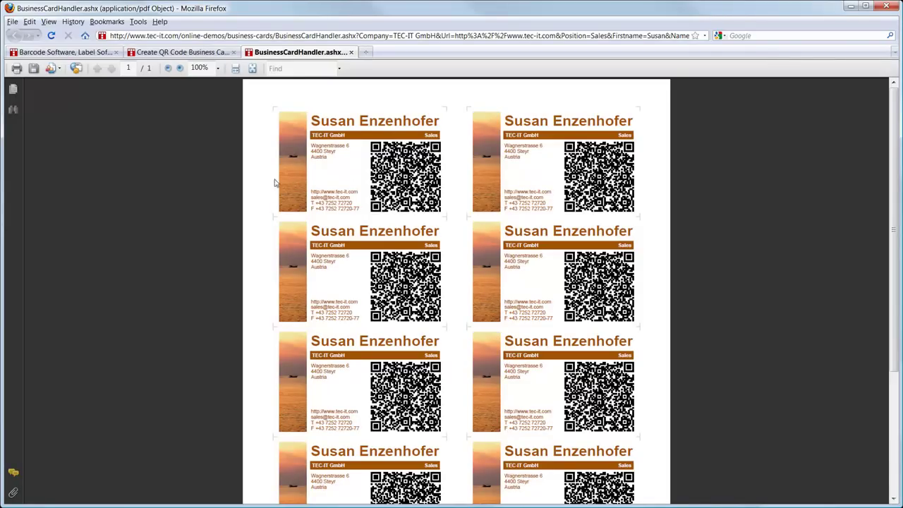
click(17, 70)
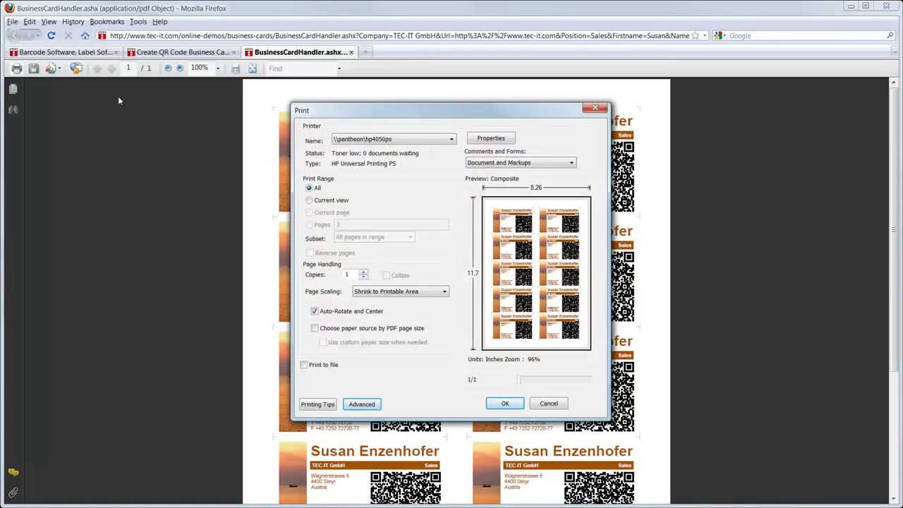
click(496, 403)
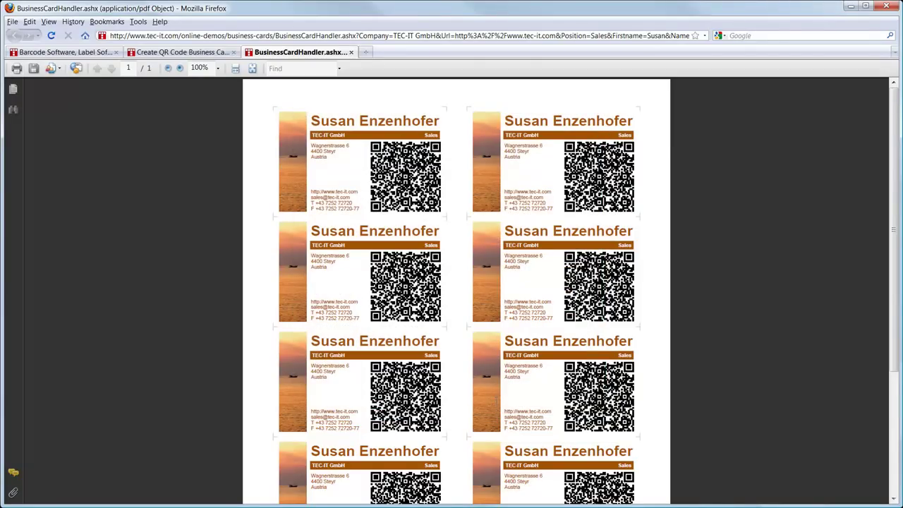
Close the BusinessCardHandler PDF tab.
click(352, 53)
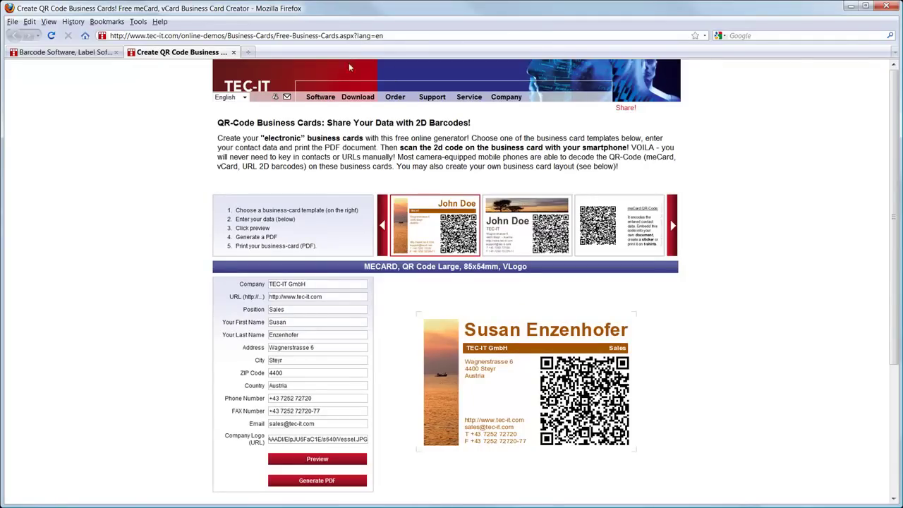